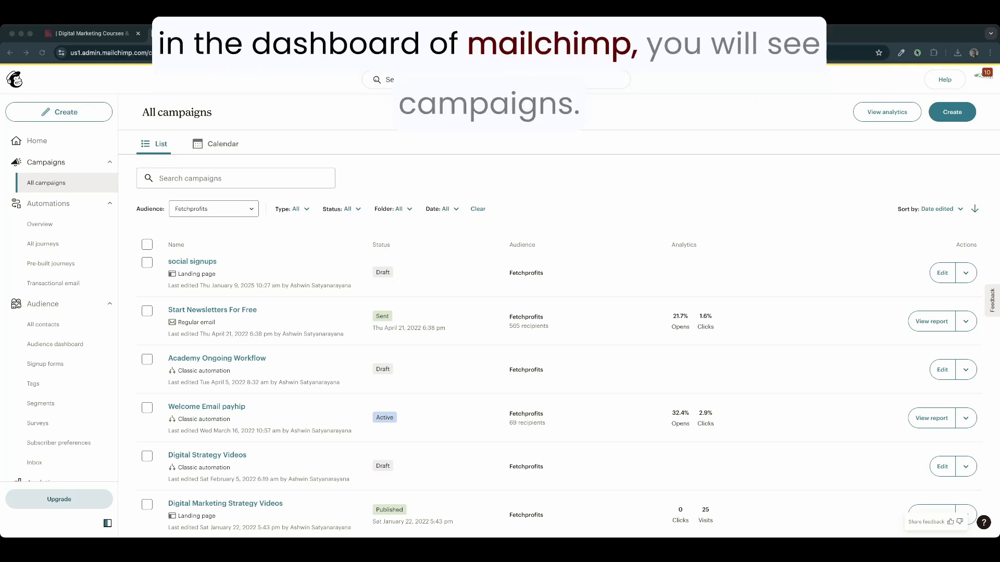
- Open the creation form for a new landing page from the campaigns list and leave it without creating one
scroll(559, 333, down, 1)
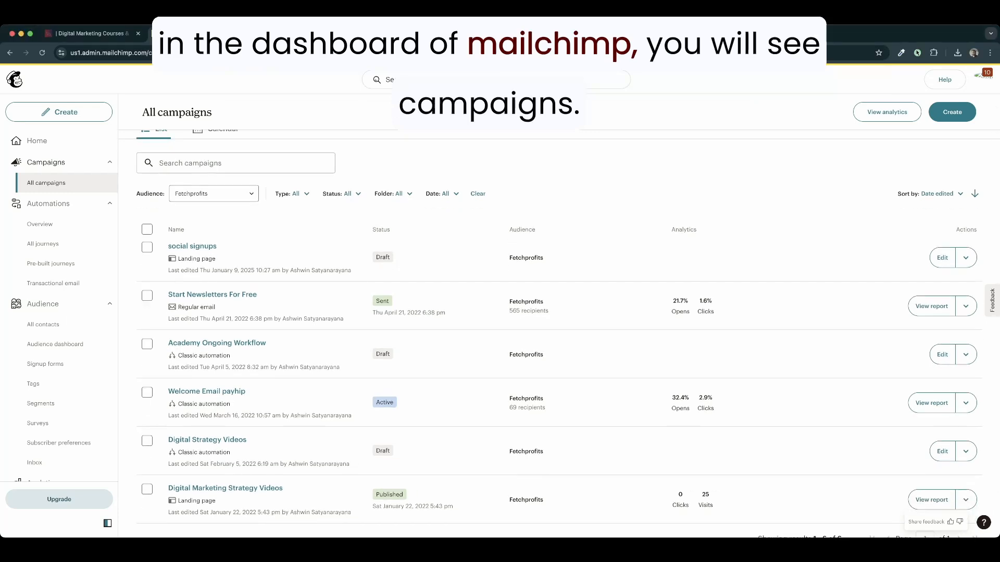
click(46, 183)
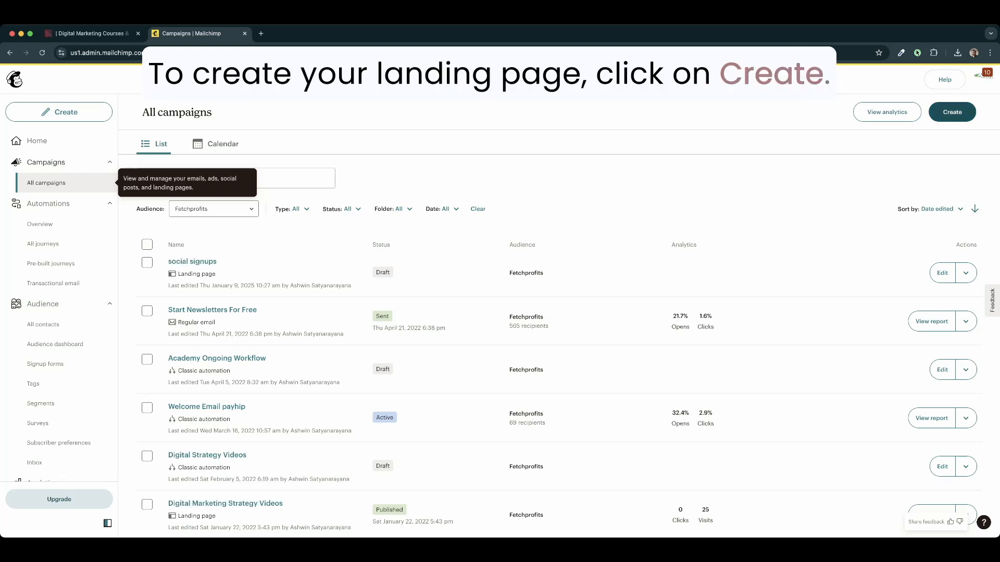
click(952, 112)
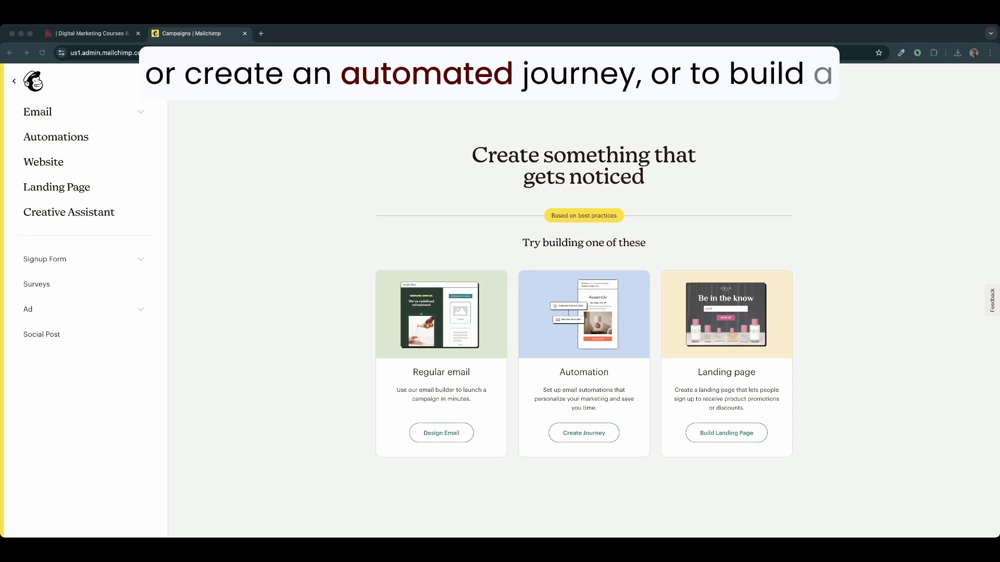
click(727, 433)
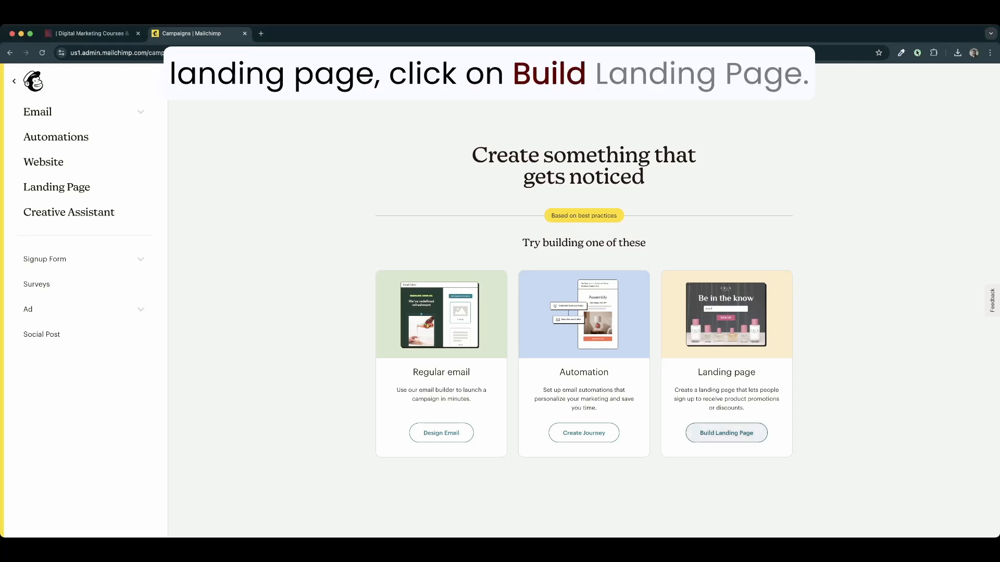
click(727, 433)
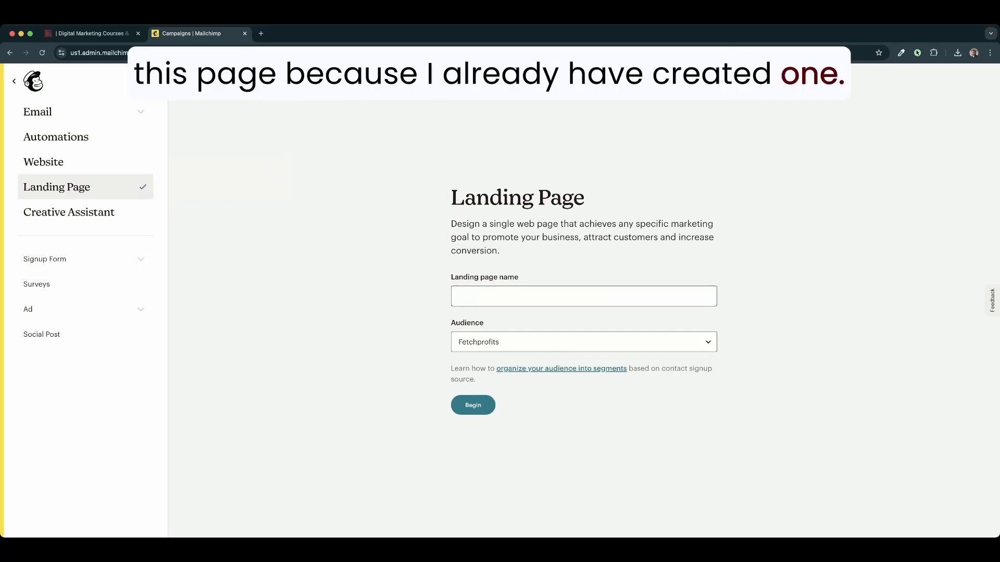
click(14, 81)
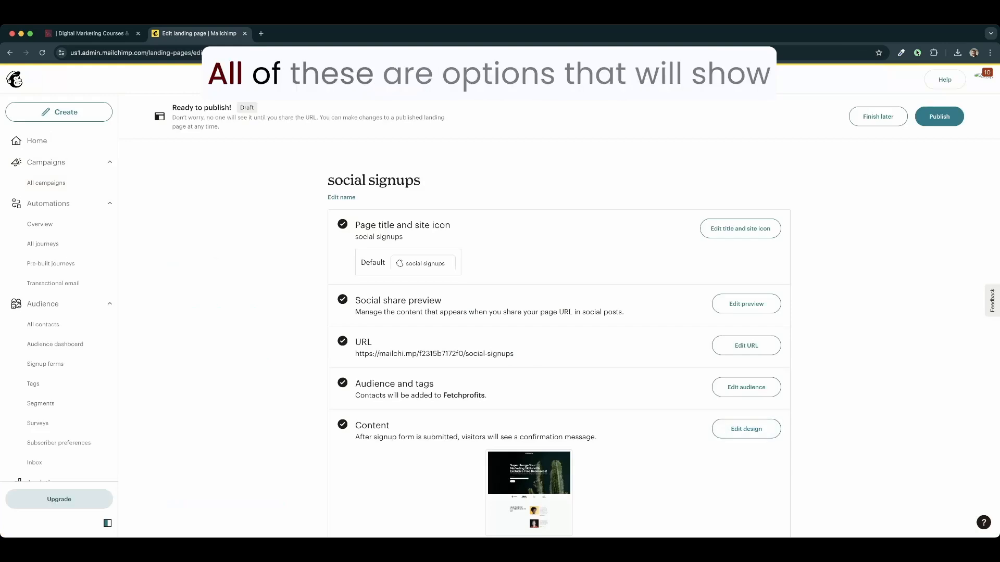
- Open the design editor for the content of the social signups landing page draft
scroll(529, 323, down, 3)
scroll(529, 322, up, 5)
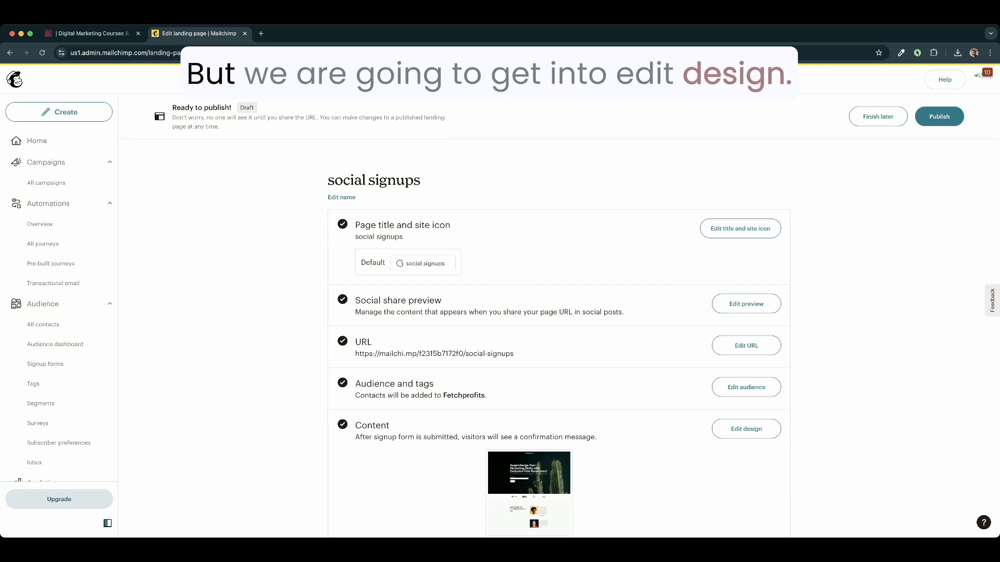
click(747, 429)
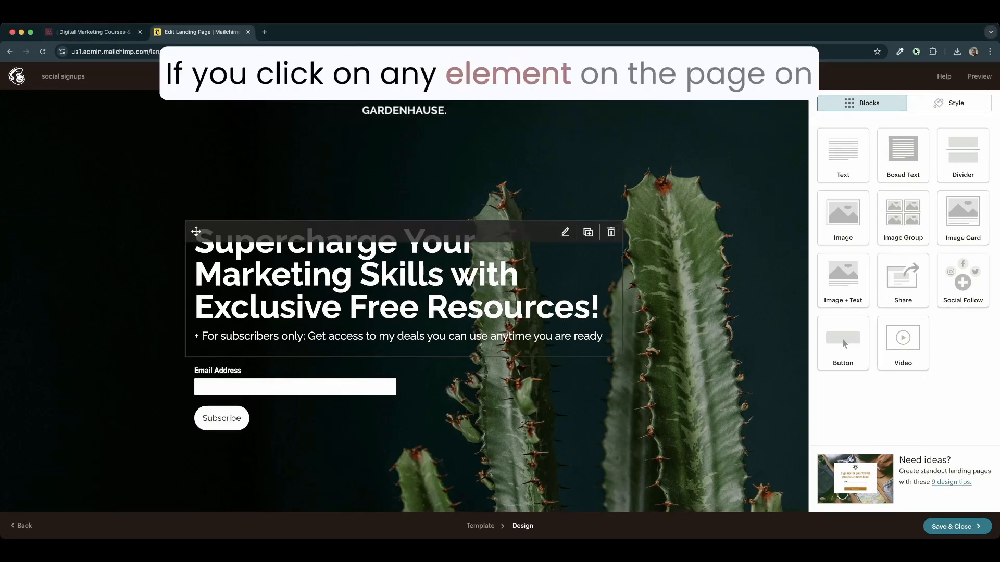
- Open the text block with the Supercharge Your Marketing Skills heading to view its editable content
click(404, 289)
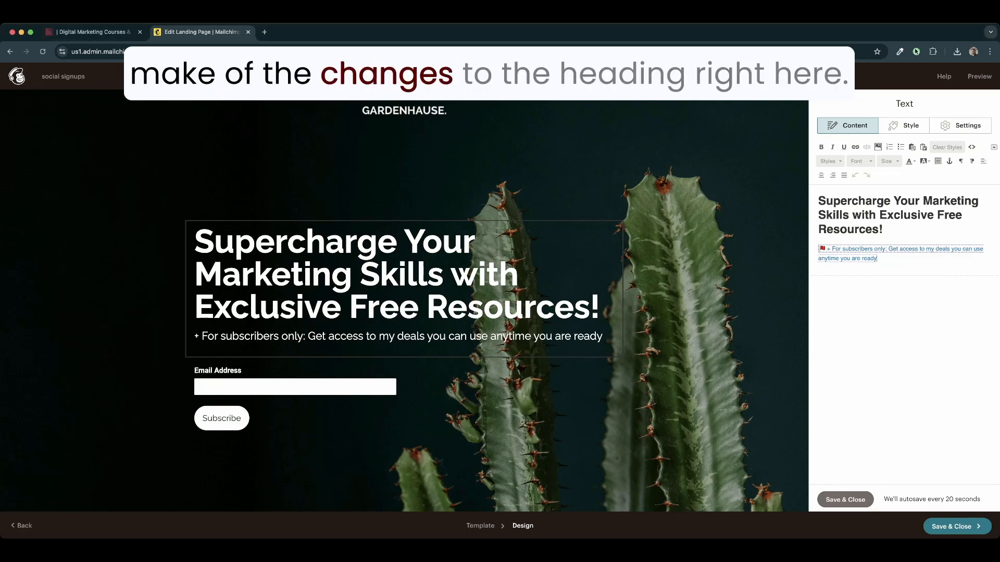
drag(883, 229, 880, 216)
drag(880, 216, 819, 201)
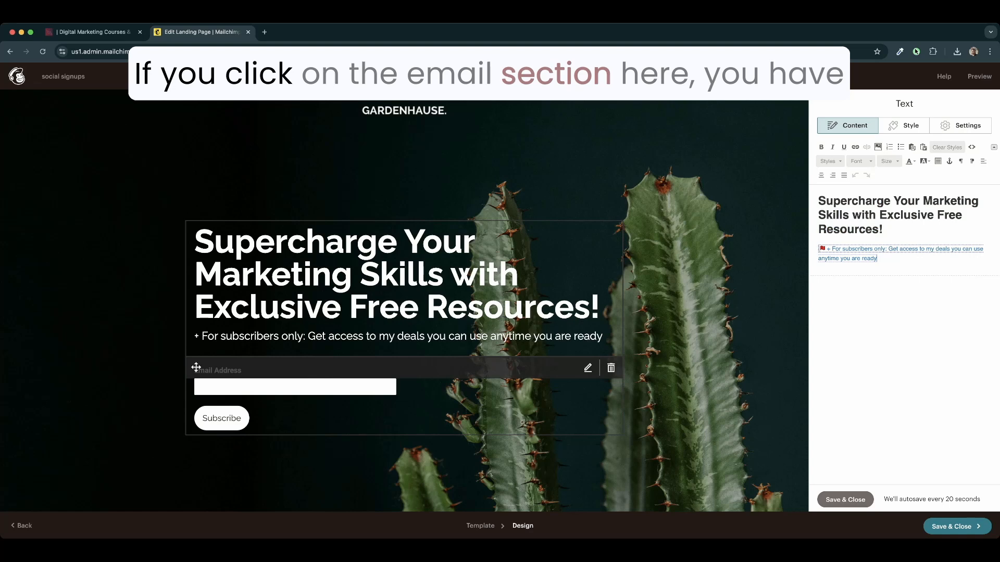
- Open the signup form block and examine its style options, including the available fonts, form input style and button style
click(196, 367)
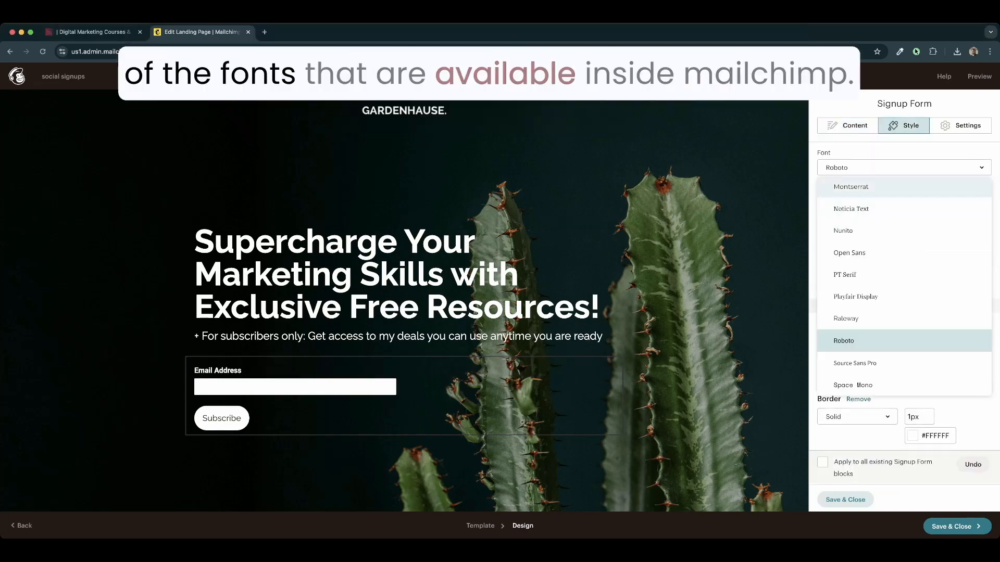
click(904, 167)
scroll(904, 313, down, 3)
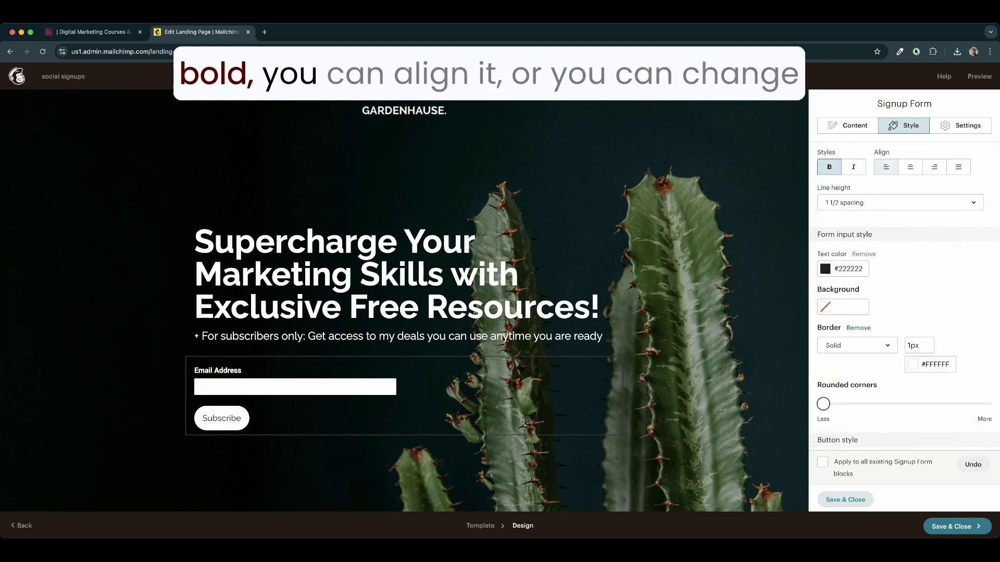
scroll(904, 312, down, 4)
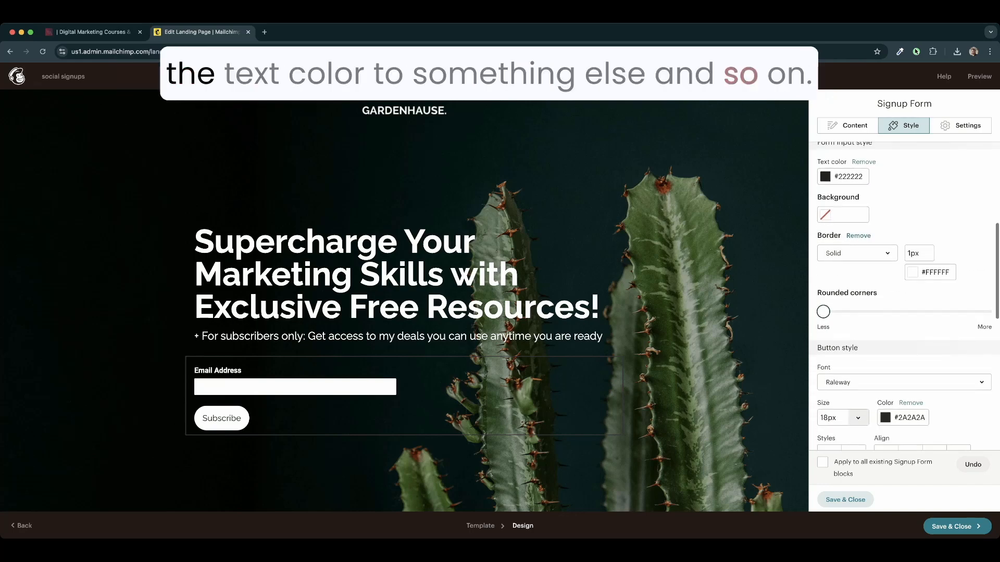
scroll(904, 312, down, 4)
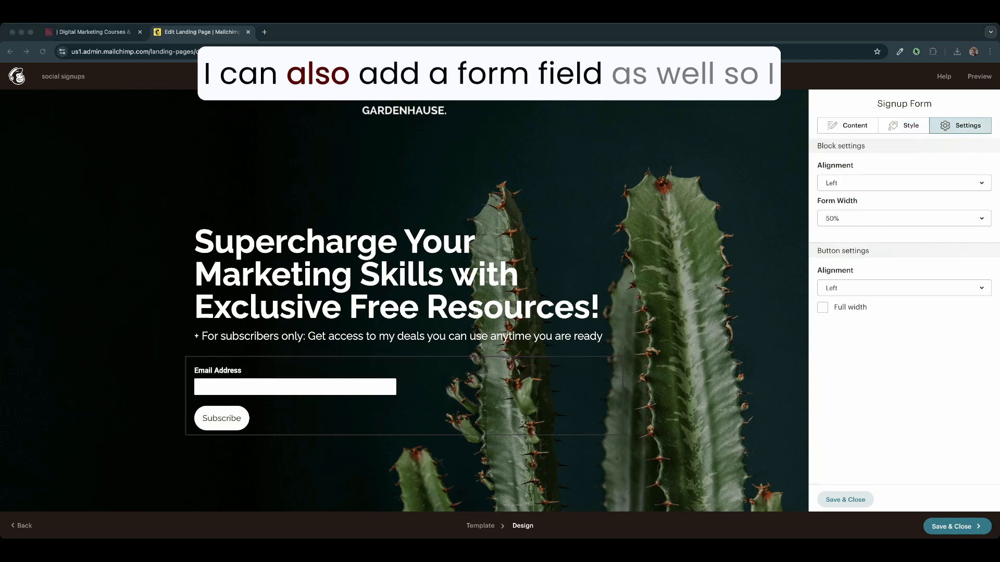
- Add the First Name field to the signup form and set its button text to JOIN THE COMMUNITY
click(848, 126)
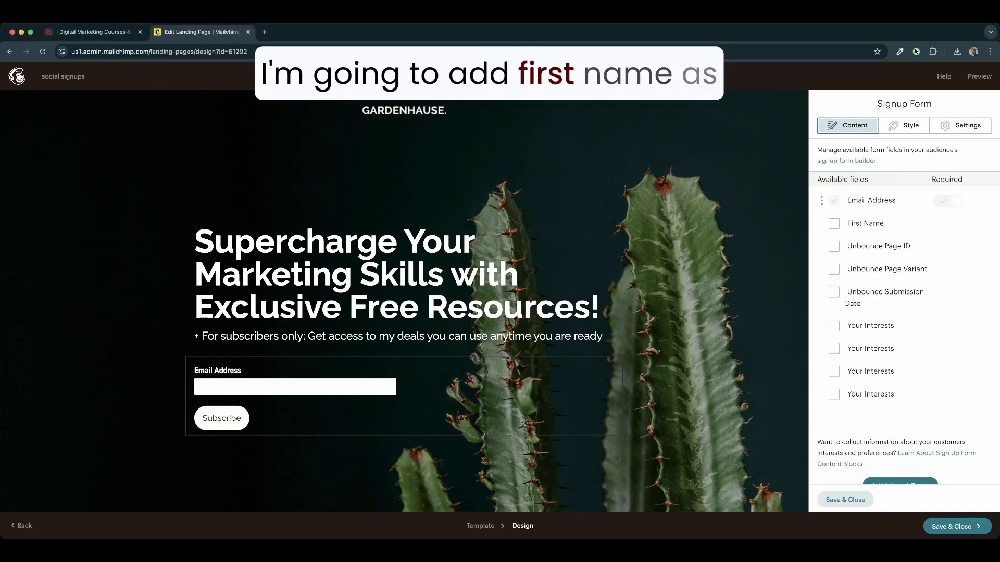
click(834, 224)
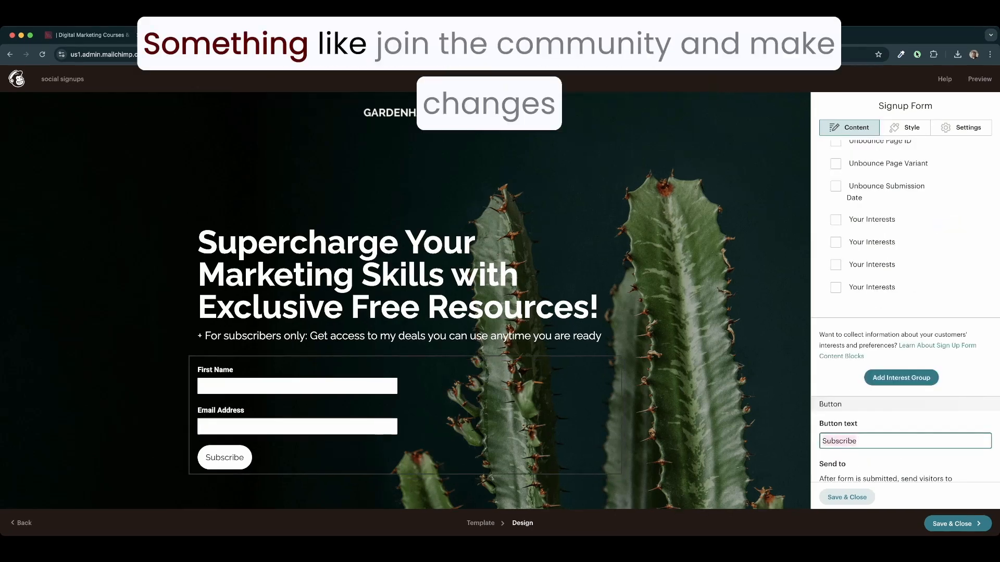
text(J)
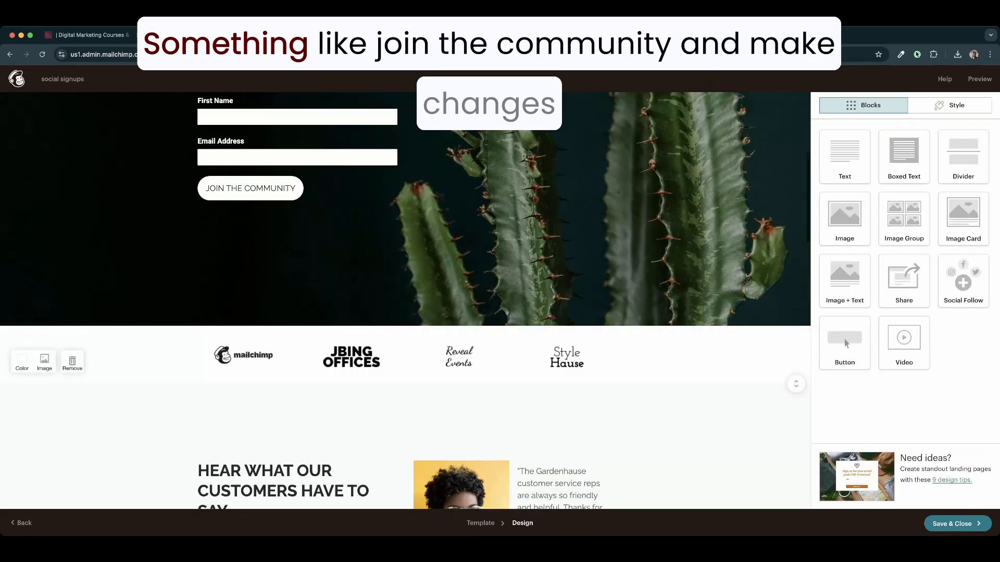
- Look through the landing page's logo, testimonial, Subscribe and Save, blurb and closing sections
scroll(405, 300, down, 3)
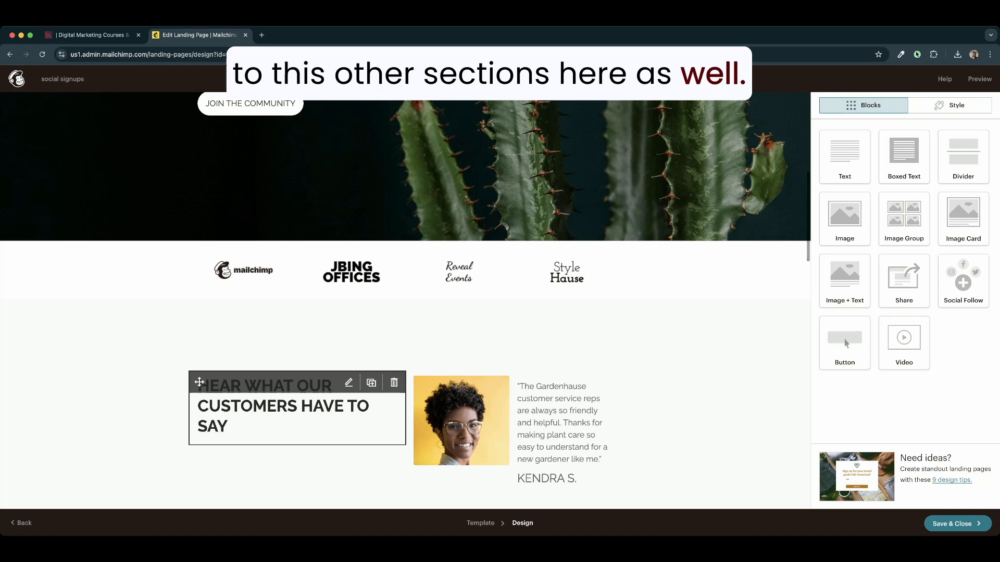
scroll(297, 261, down, 7)
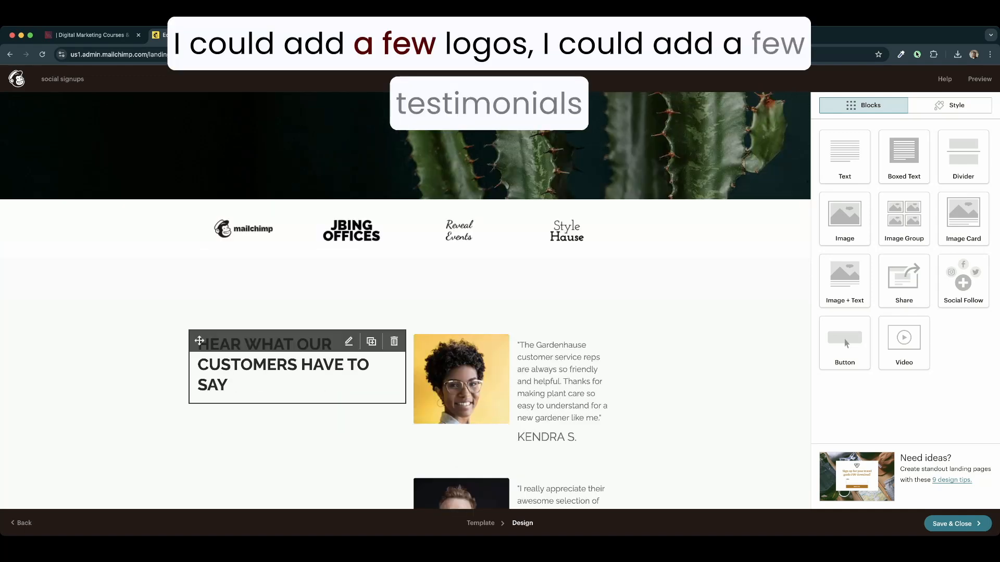
scroll(297, 253, down, 10)
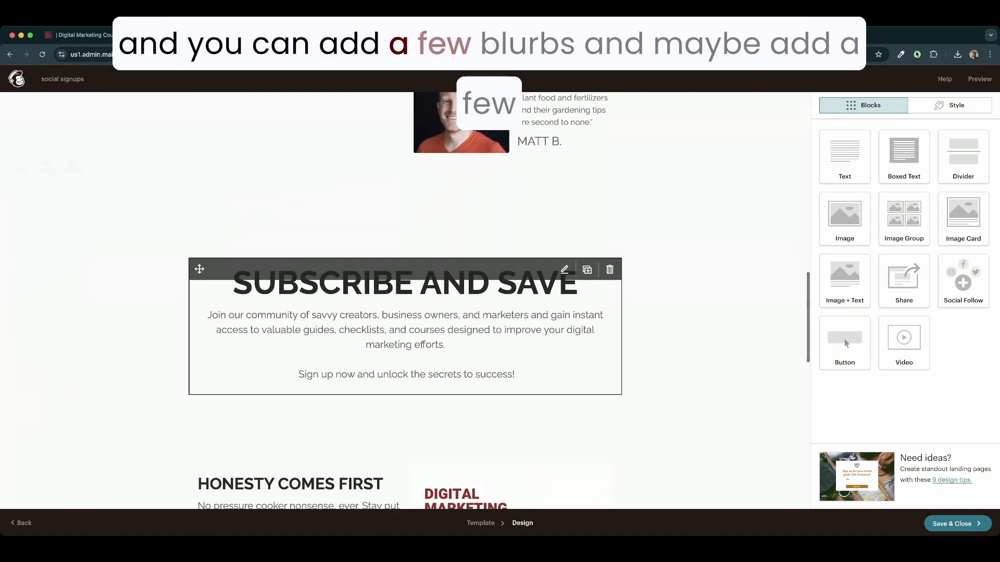
scroll(405, 312, down, 8)
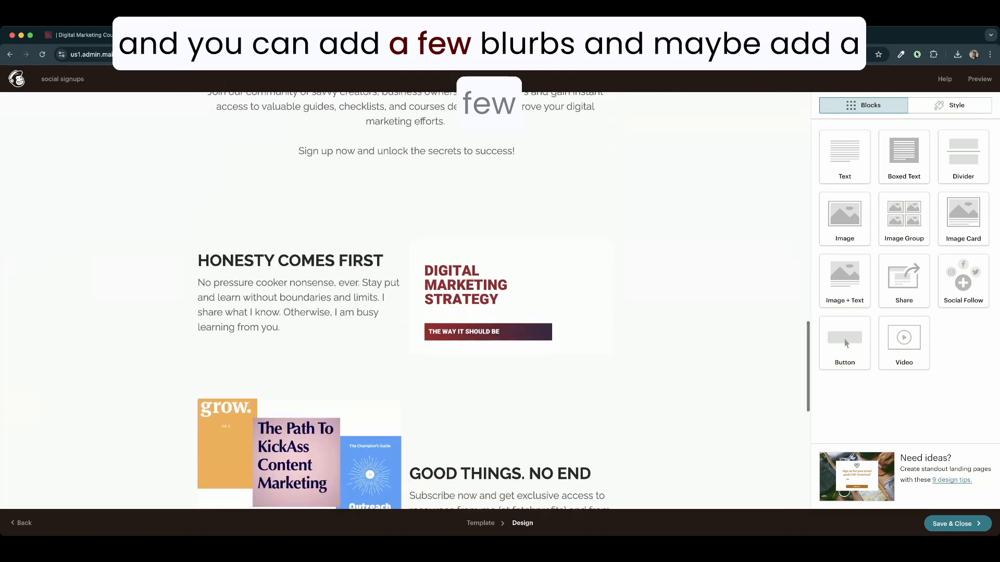
scroll(405, 304, down, 15)
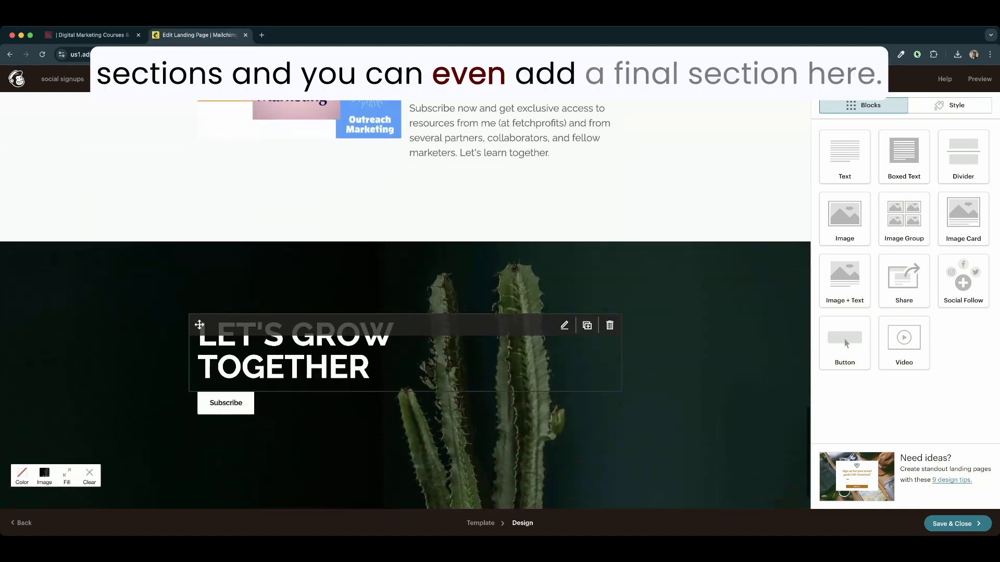
- Try to place a Video block in the area below the Subscribe and Save text
scroll(405, 304, up, 20)
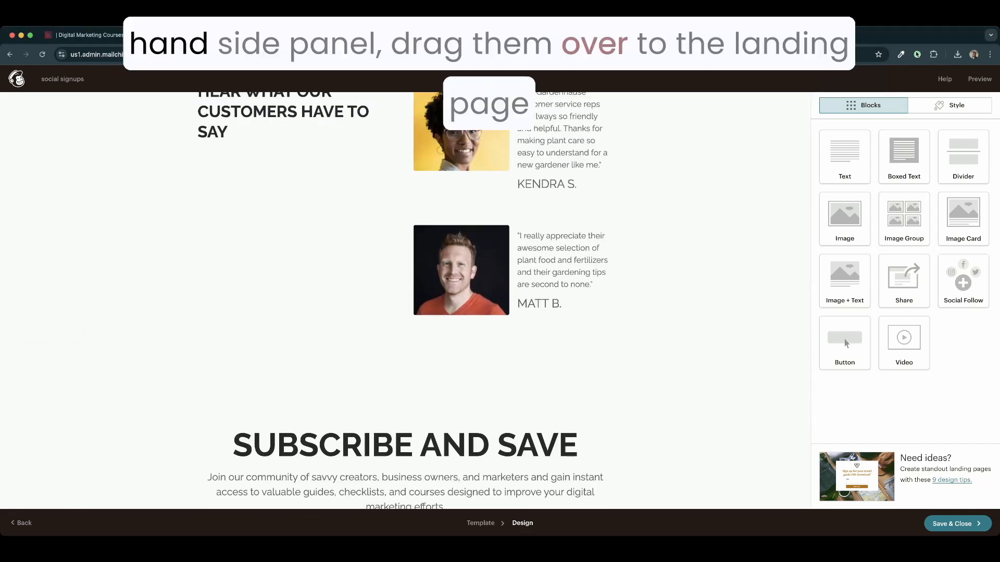
scroll(405, 305, down, 12)
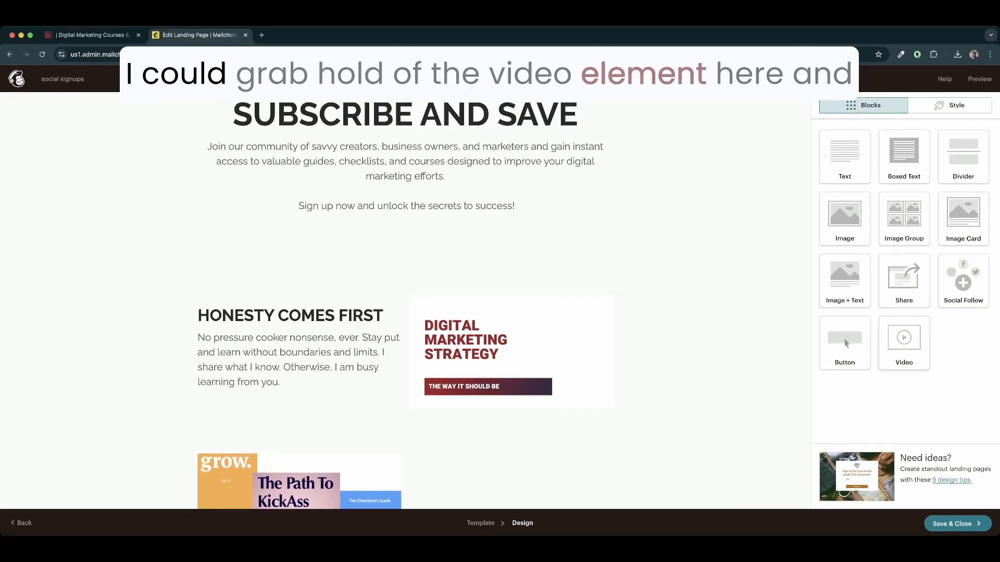
drag(904, 338, 437, 335)
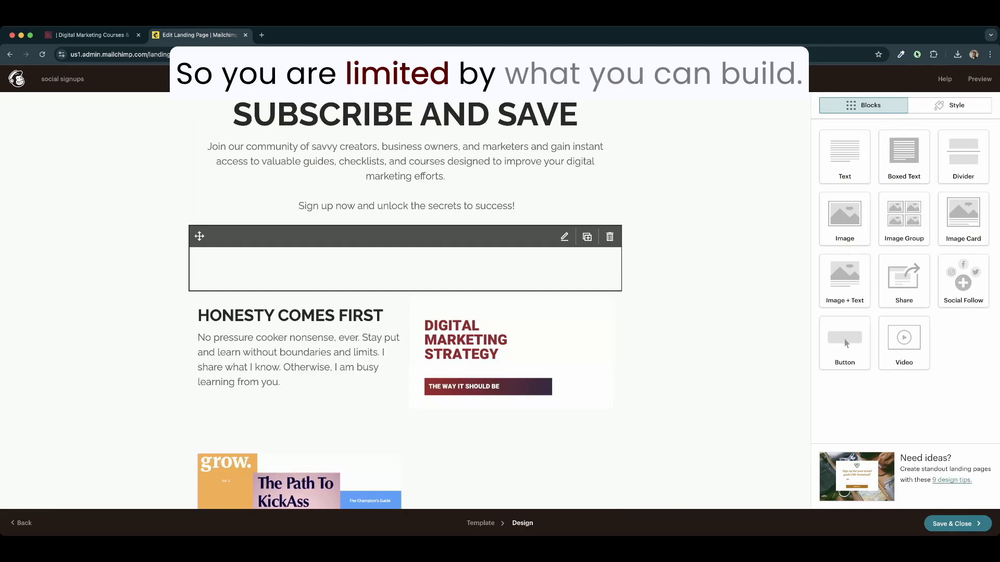
- Look over the page once more, and save and close the landing page design
scroll(405, 261, up, 5)
scroll(406, 301, up, 10)
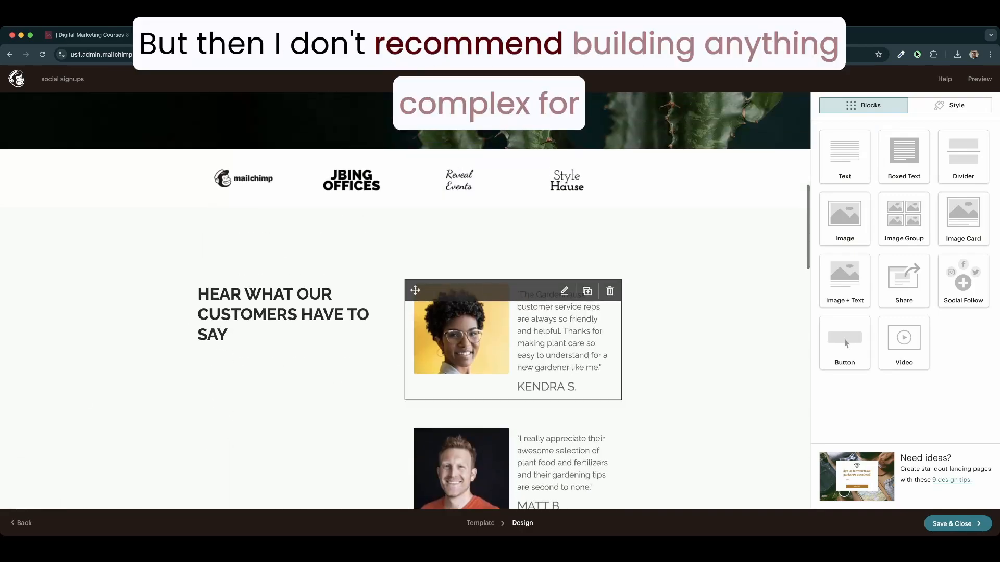
scroll(405, 301, up, 2)
scroll(468, 209, down, 10)
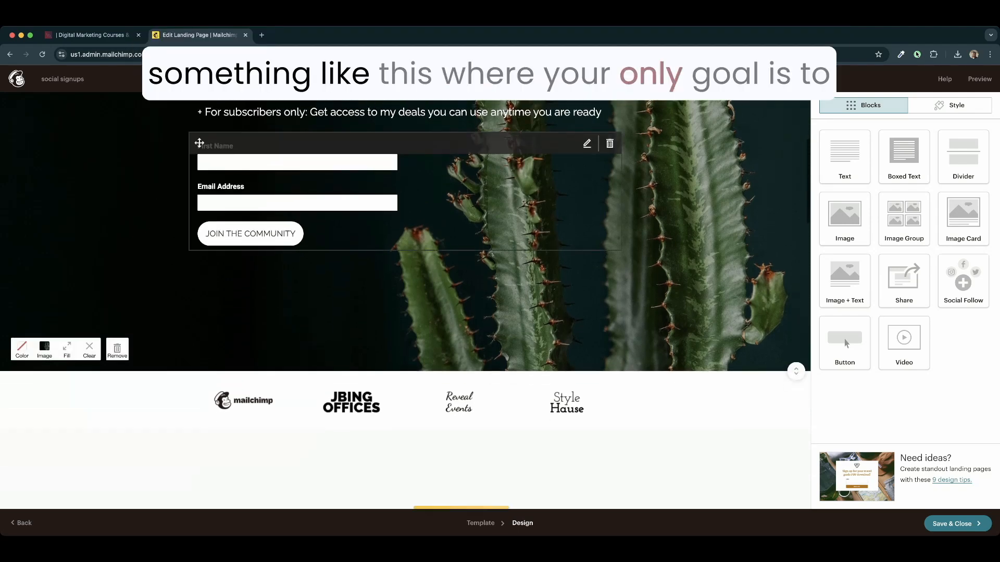
scroll(520, 250, down, 8)
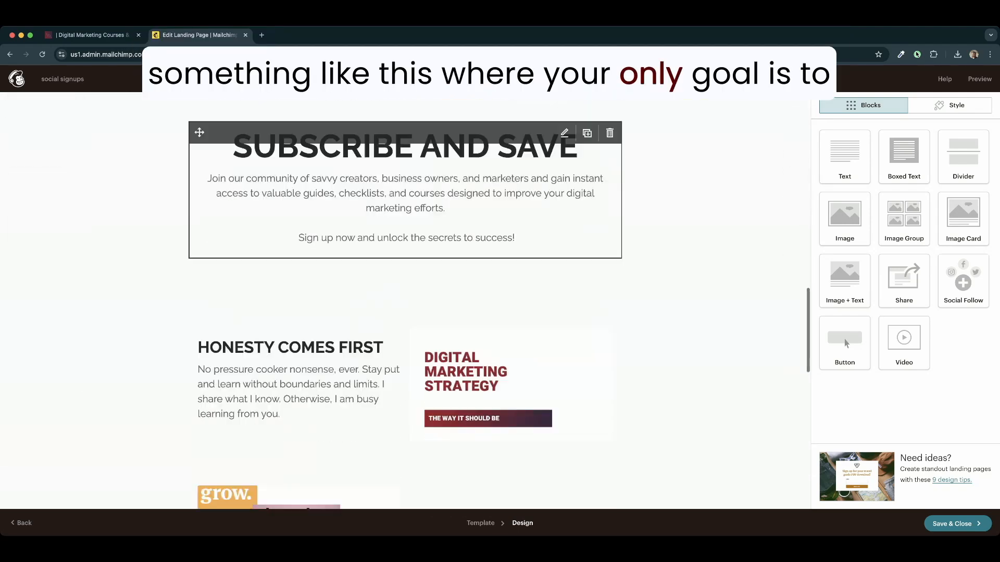
scroll(513, 245, down, 4)
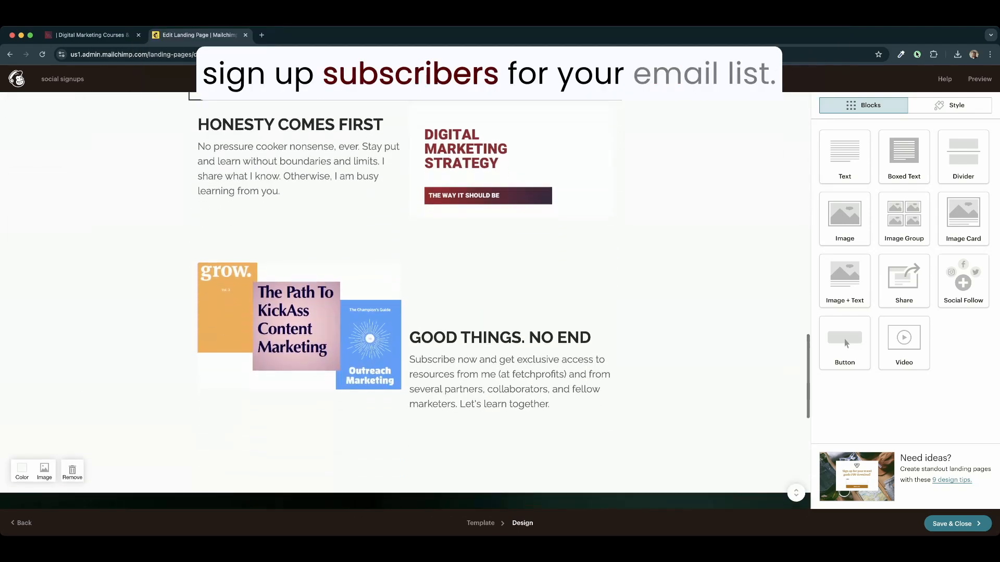
scroll(513, 245, up, 8)
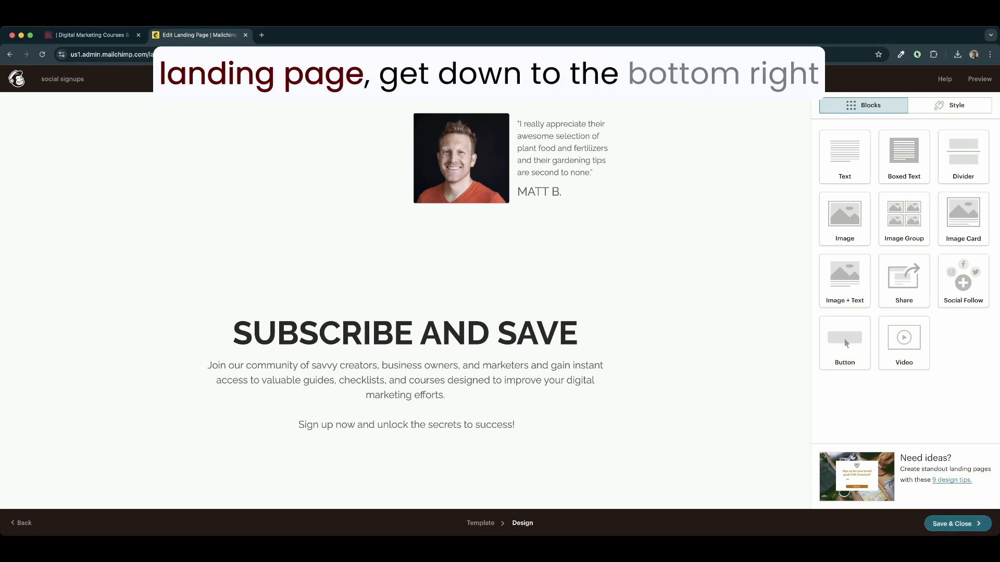
click(957, 524)
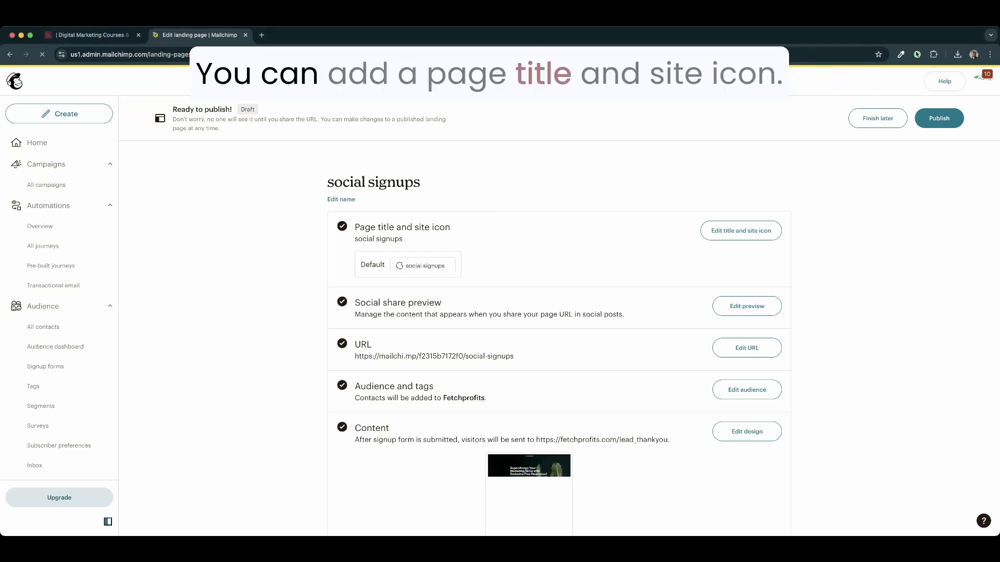
- Review the landing page's publishing settings, opening the URL settings and closing them without changes before viewing the audience and tags settings
scroll(747, 209, down, 3)
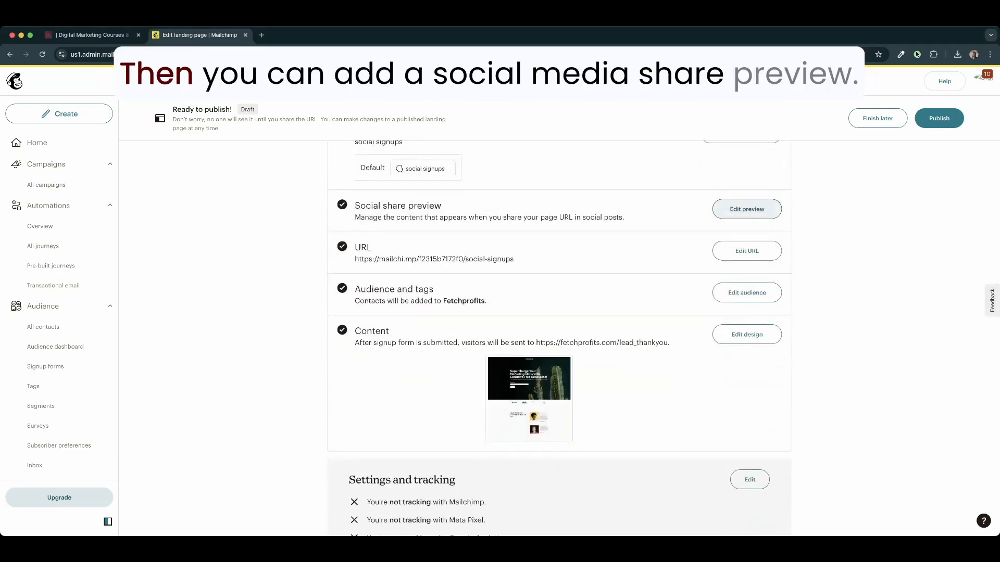
scroll(747, 206, down, 2)
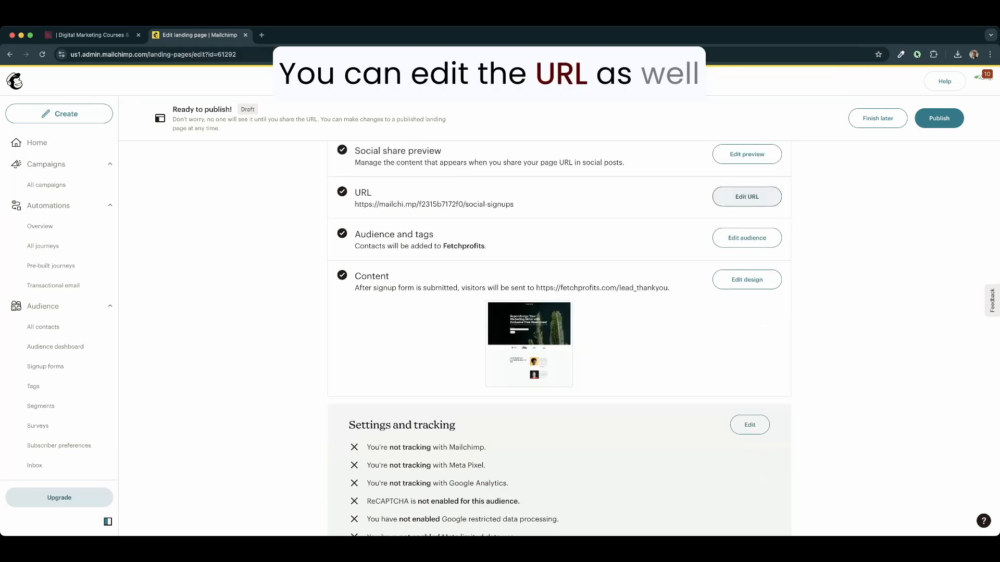
click(747, 196)
scroll(559, 338, down, 5)
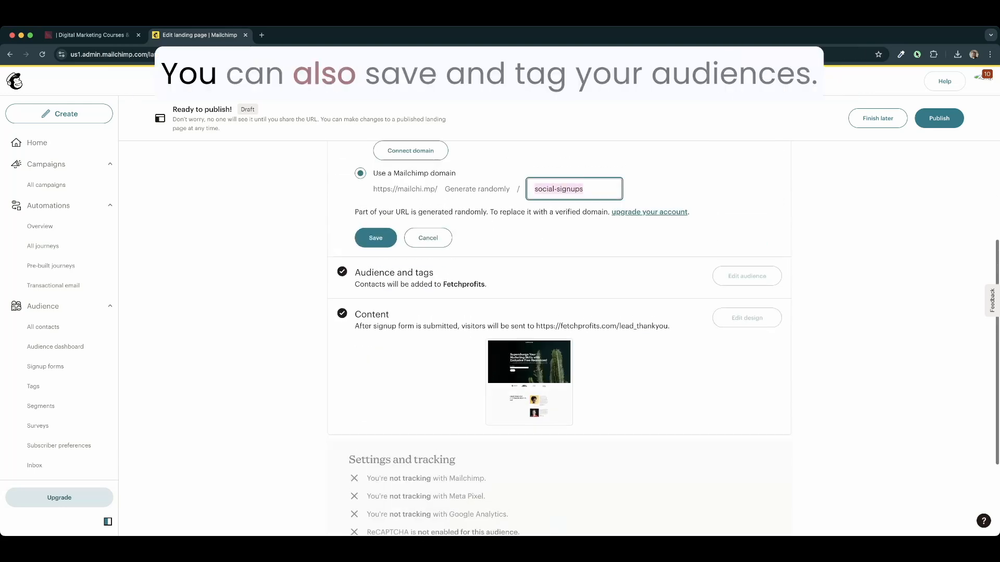
click(428, 214)
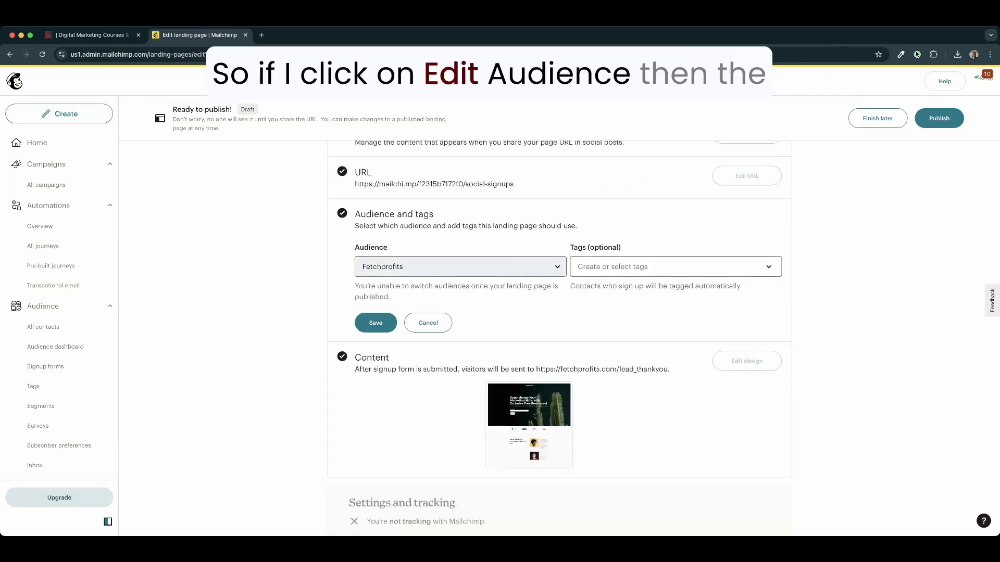
- Try the freebiedownload tag for the landing page's signups, discard the change, and view the content and tracking settings
scroll(460, 261, down, 1)
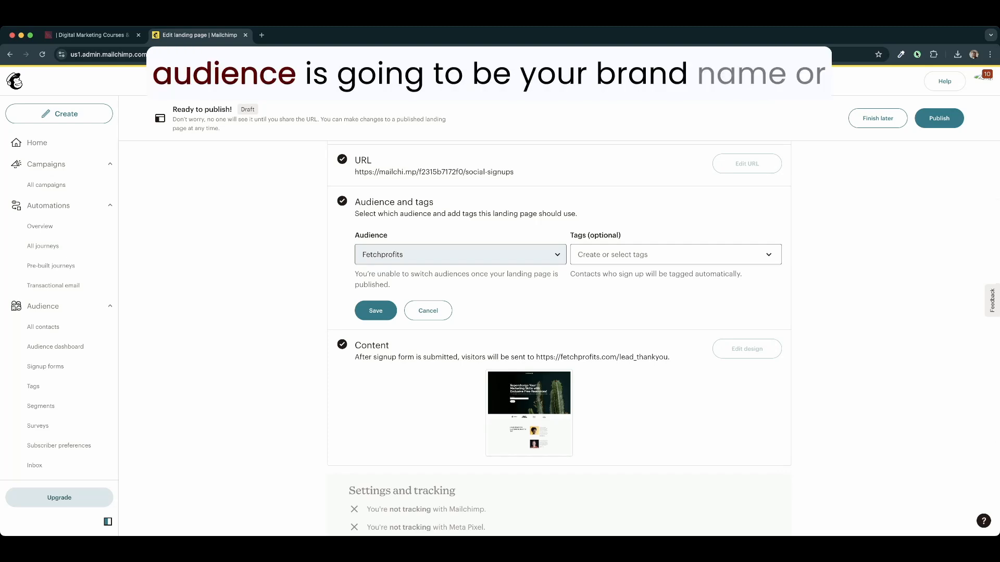
scroll(461, 255, down, 1)
scroll(559, 292, down, 1)
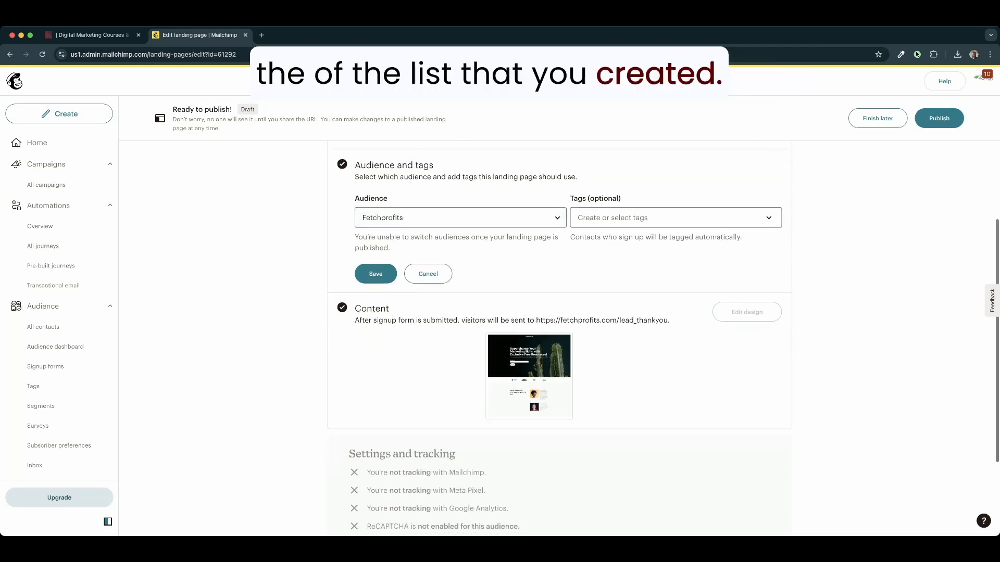
click(625, 218)
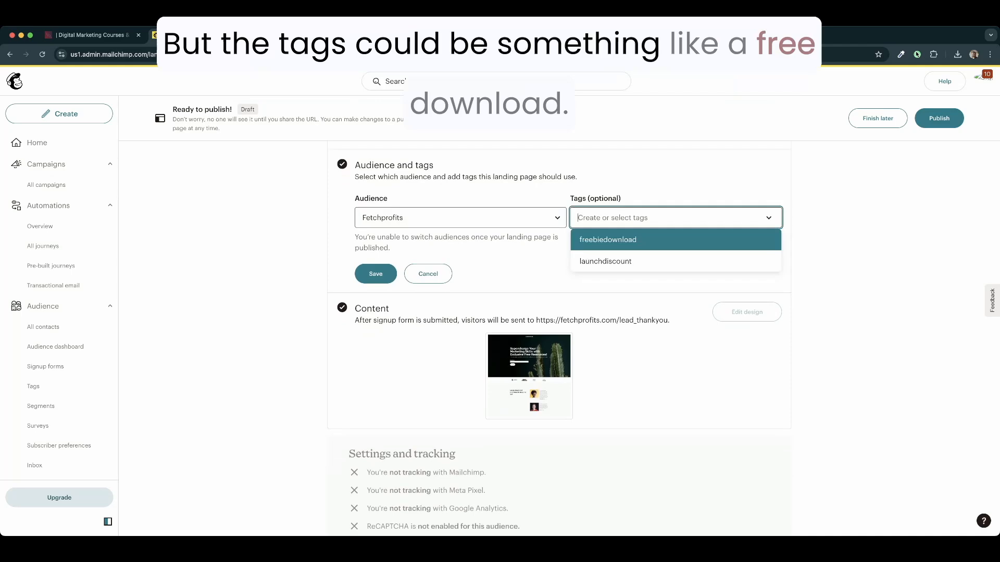
click(620, 240)
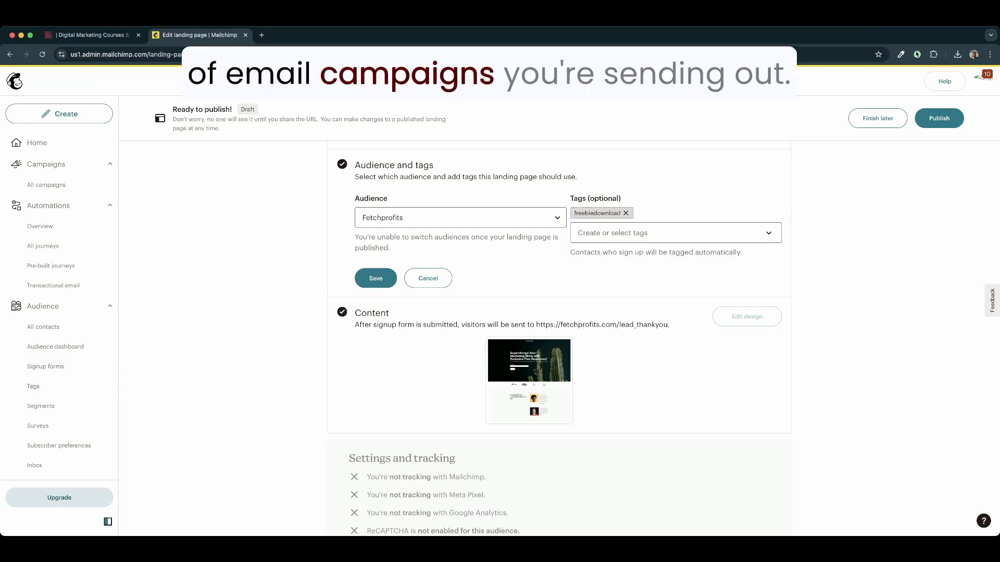
click(428, 278)
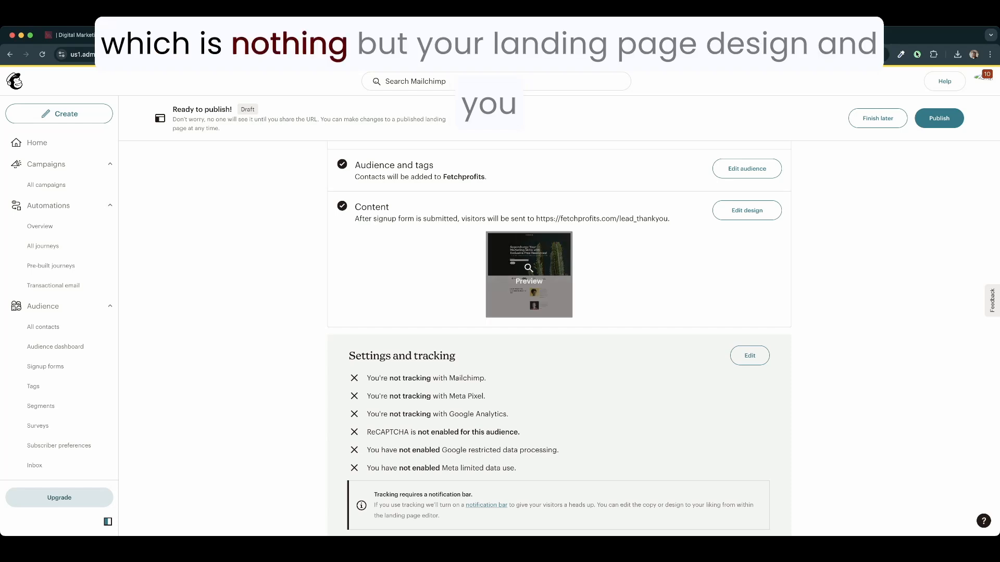
scroll(529, 292, down, 1)
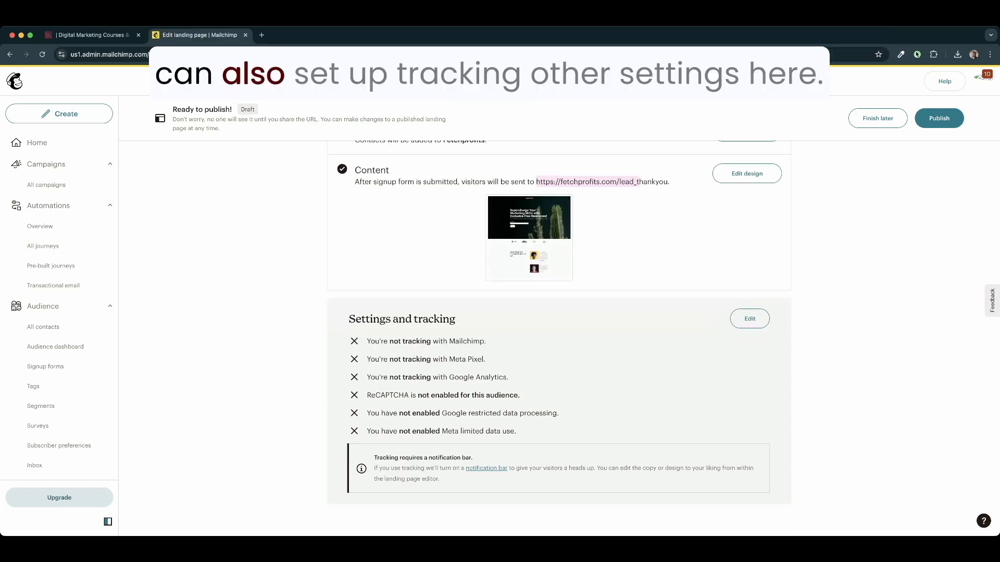